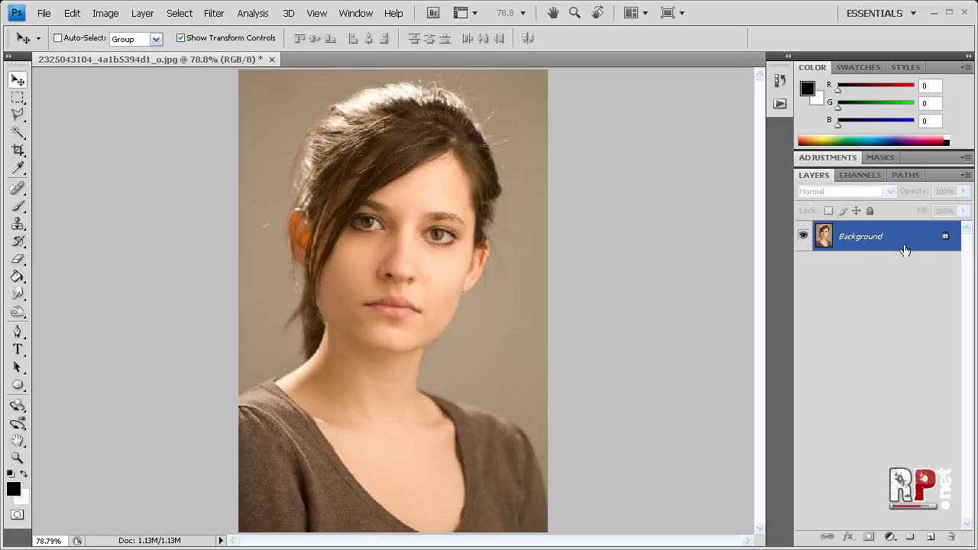
Duplicate the Background layer and set up a 24 px Brush at 80% hardness.
{"action": "left_click_drag", "start_coordinate": [907, 241], "coordinate": [930, 537]}
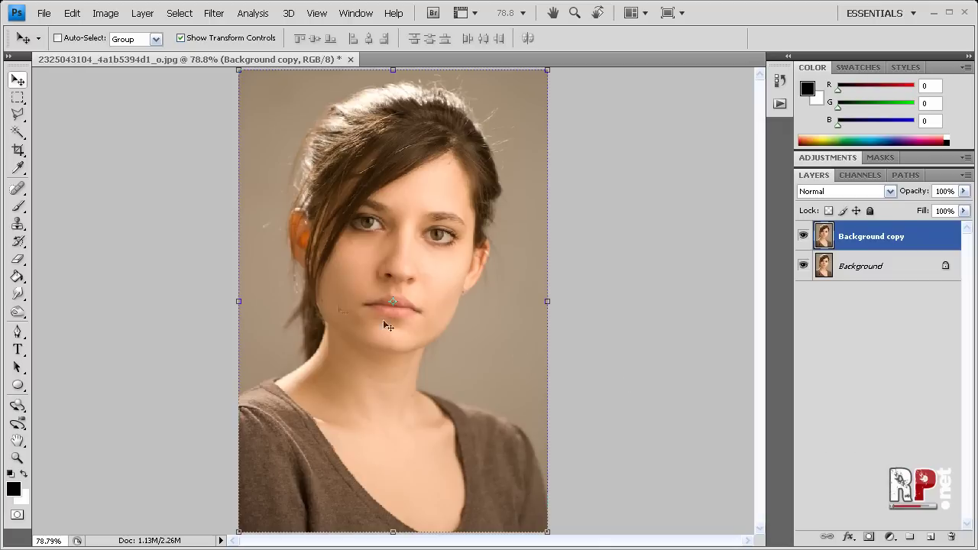
{"action": "left_click", "coordinate": [18, 206]}
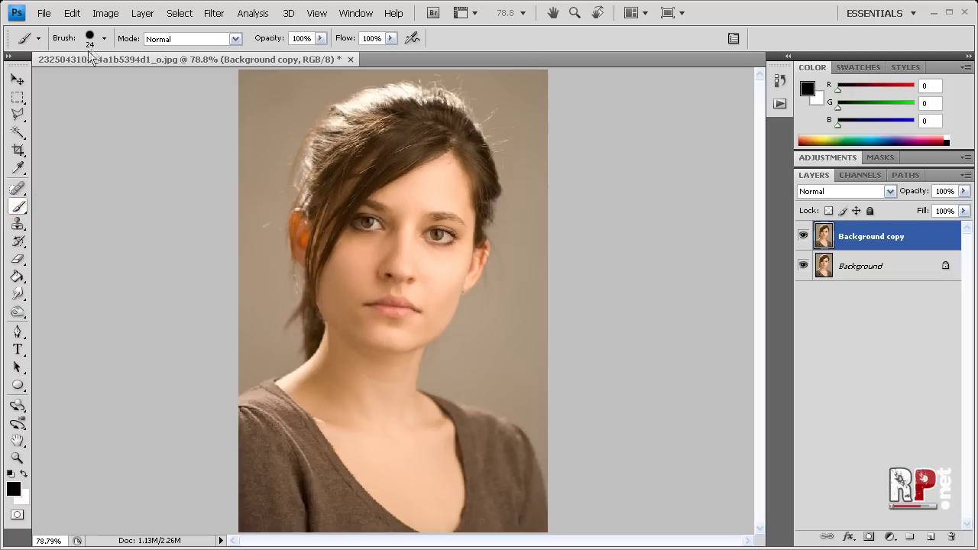
{"action": "left_click", "coordinate": [103, 38]}
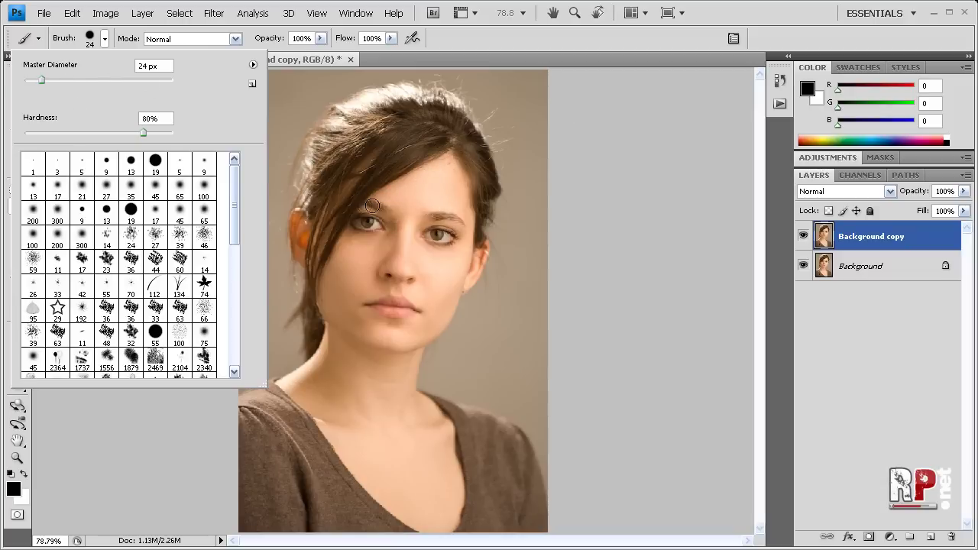
{"action": "left_click", "coordinate": [475, 58]}
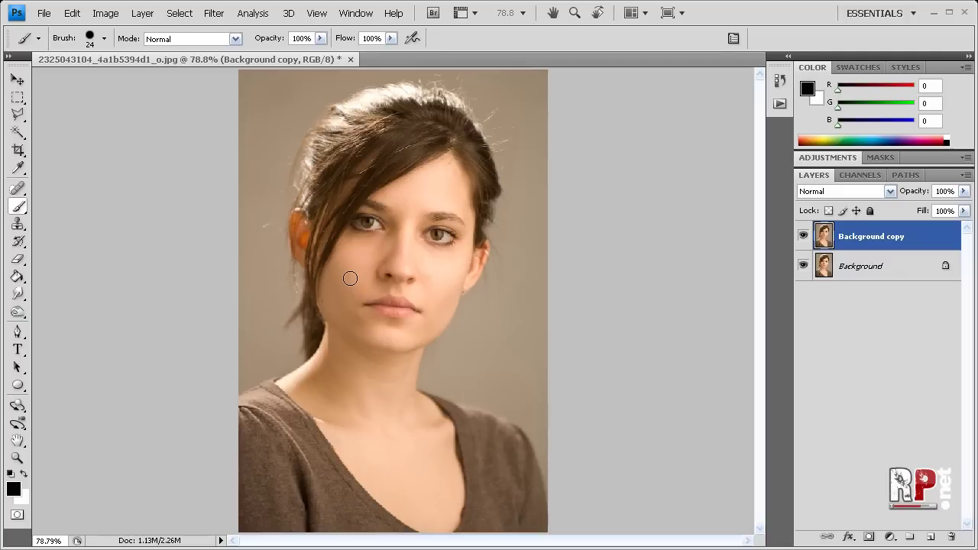
Test a mask dab on the cheek, then return to Quick Mask mode with black foreground.
{"action": "key", "text": "q"}
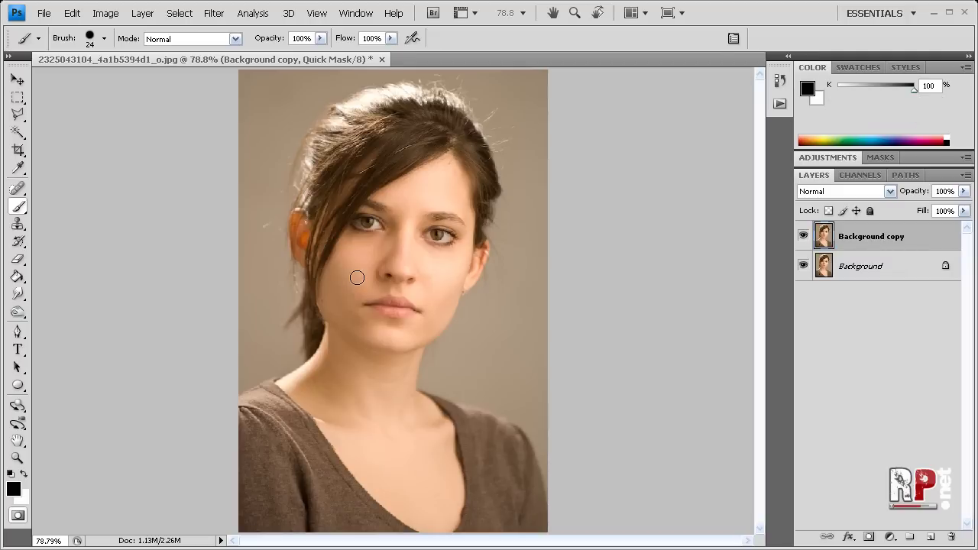
{"action": "left_click", "coordinate": [483, 253]}
{"action": "key", "text": "q"}
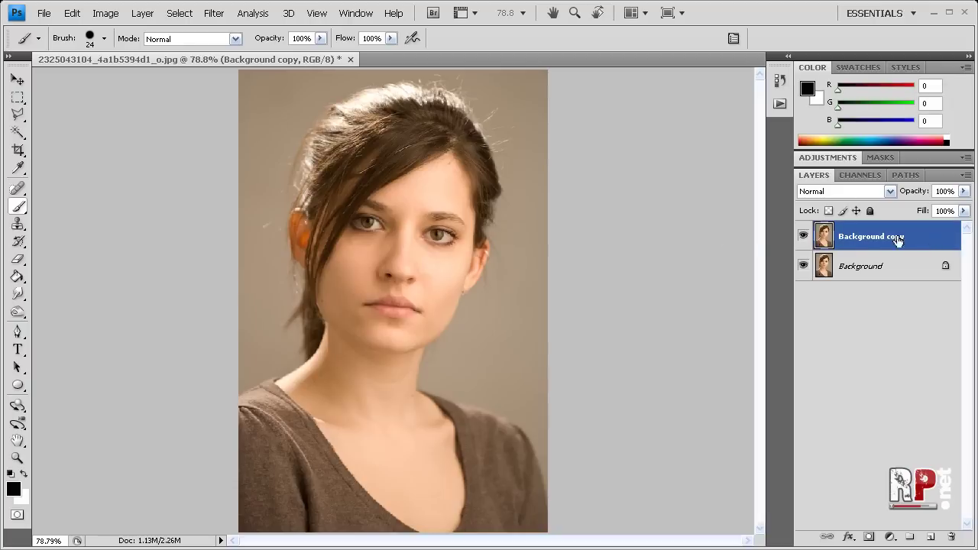
{"action": "key", "text": "q"}
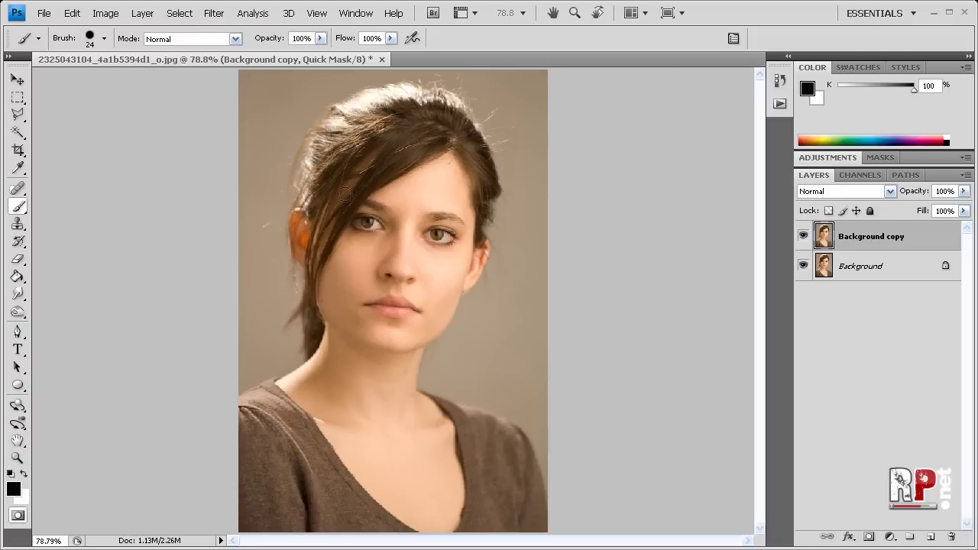
Paint quick mask from the eyebrow across the forehead, checking and cancelling Quick Mask Options.
{"action": "scroll", "coordinate": [420, 177], "scroll_direction": "up", "scroll_amount": 3}
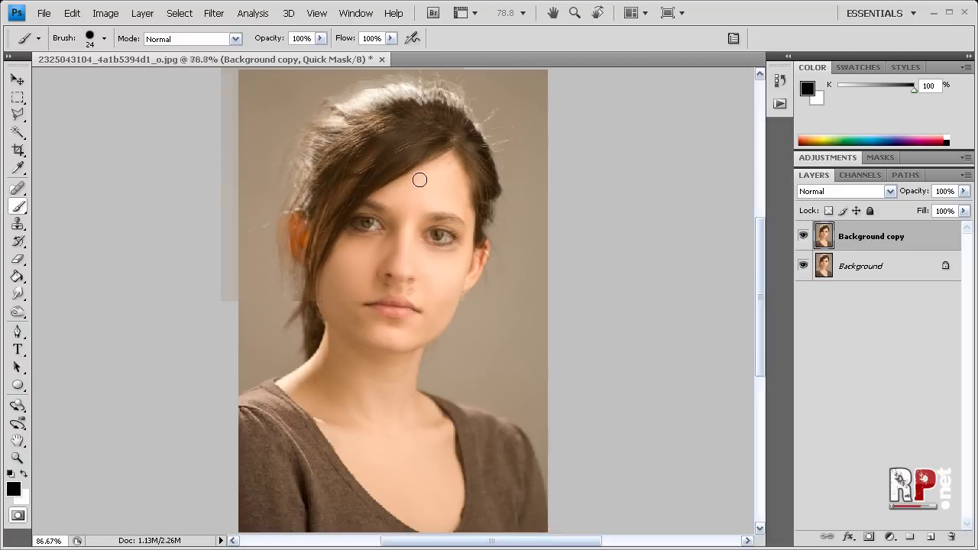
{"action": "scroll", "coordinate": [421, 176], "scroll_direction": "up", "scroll_amount": 3}
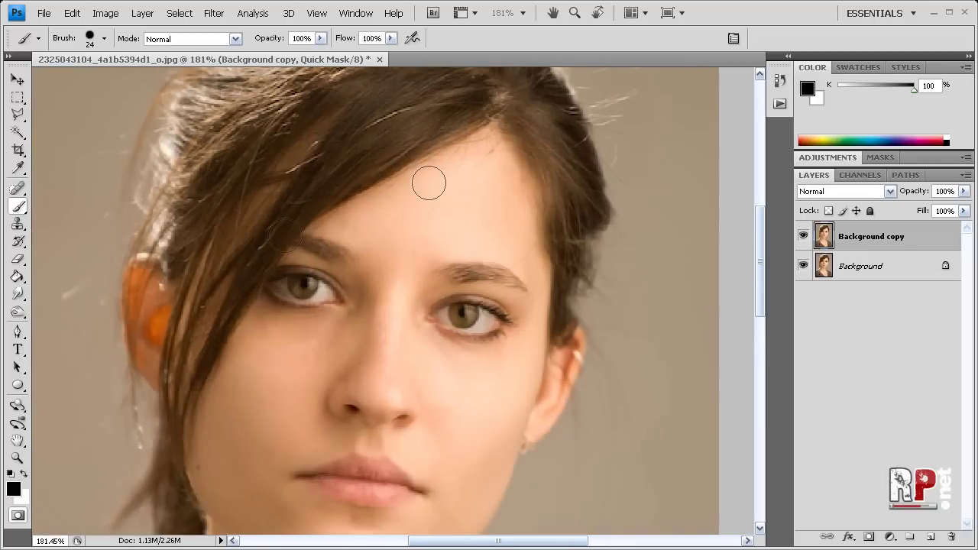
{"action": "mouse_move", "coordinate": [308, 250]}
{"action": "left_mouse_down"}
{"action": "mouse_move", "coordinate": [492, 137]}
{"action": "mouse_move", "coordinate": [545, 246]}
{"action": "mouse_move", "coordinate": [546, 334]}
{"action": "mouse_move", "coordinate": [571, 343]}
{"action": "mouse_move", "coordinate": [558, 387]}
{"action": "mouse_move", "coordinate": [511, 443]}
{"action": "left_mouse_up"}
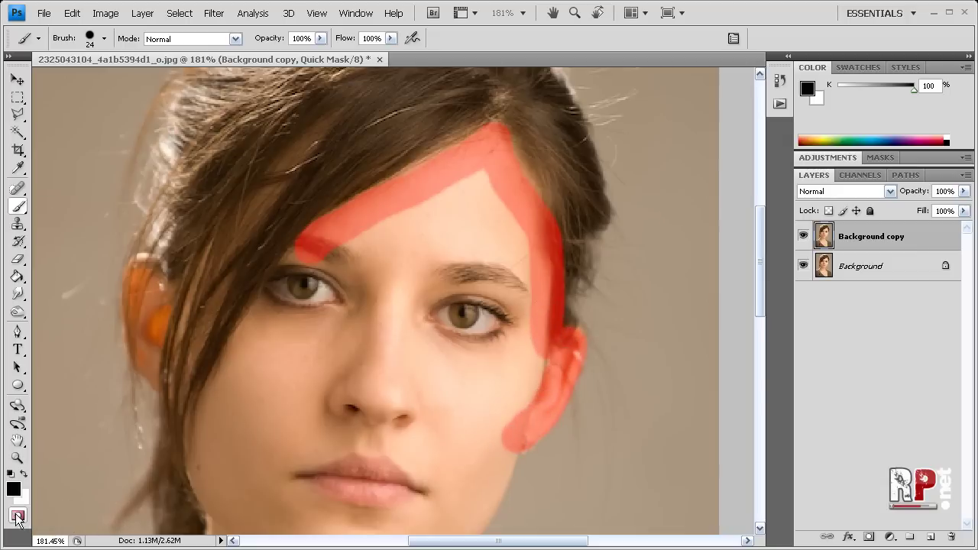
{"action": "double_click", "coordinate": [18, 517]}
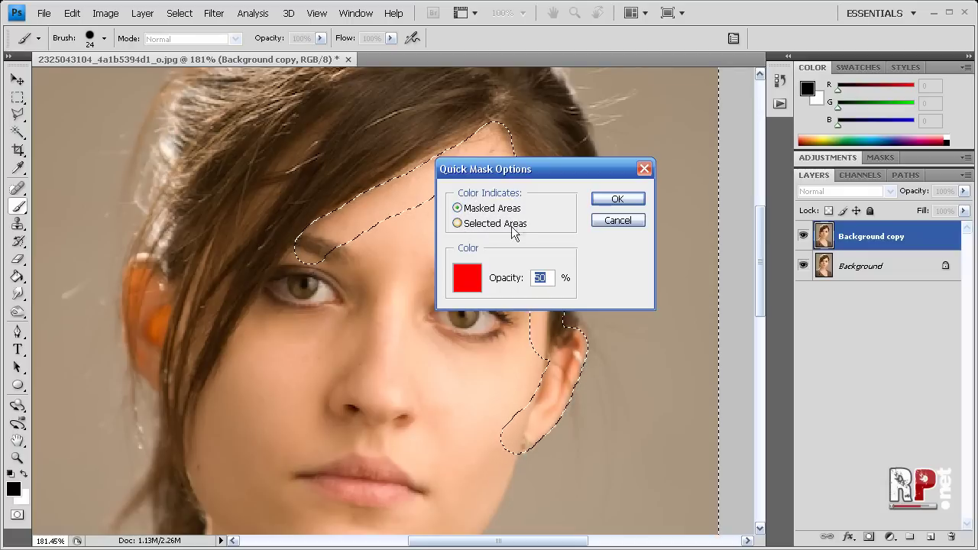
{"action": "left_click", "coordinate": [628, 223]}
{"action": "scroll", "coordinate": [344, 237], "scroll_direction": "down", "scroll_amount": 1}
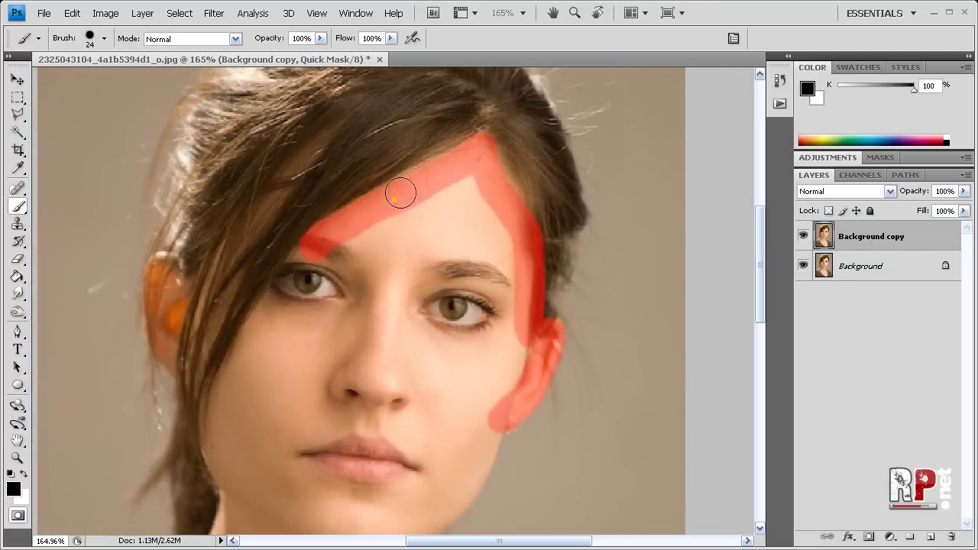
Extend the mask over the forehead, fixing edges with white and filling the gap above the eyebrow.
{"action": "mouse_move", "coordinate": [473, 181]}
{"action": "left_mouse_down"}
{"action": "mouse_move", "coordinate": [503, 232]}
{"action": "mouse_move", "coordinate": [516, 303]}
{"action": "mouse_move", "coordinate": [475, 280]}
{"action": "mouse_move", "coordinate": [433, 278]}
{"action": "mouse_move", "coordinate": [414, 288]}
{"action": "mouse_move", "coordinate": [408, 327]}
{"action": "mouse_move", "coordinate": [461, 338]}
{"action": "mouse_move", "coordinate": [505, 324]}
{"action": "mouse_move", "coordinate": [518, 340]}
{"action": "mouse_move", "coordinate": [490, 397]}
{"action": "mouse_move", "coordinate": [507, 300]}
{"action": "mouse_move", "coordinate": [443, 211]}
{"action": "mouse_move", "coordinate": [475, 238]}
{"action": "mouse_move", "coordinate": [467, 184]}
{"action": "mouse_move", "coordinate": [452, 180]}
{"action": "mouse_move", "coordinate": [490, 221]}
{"action": "left_mouse_up"}
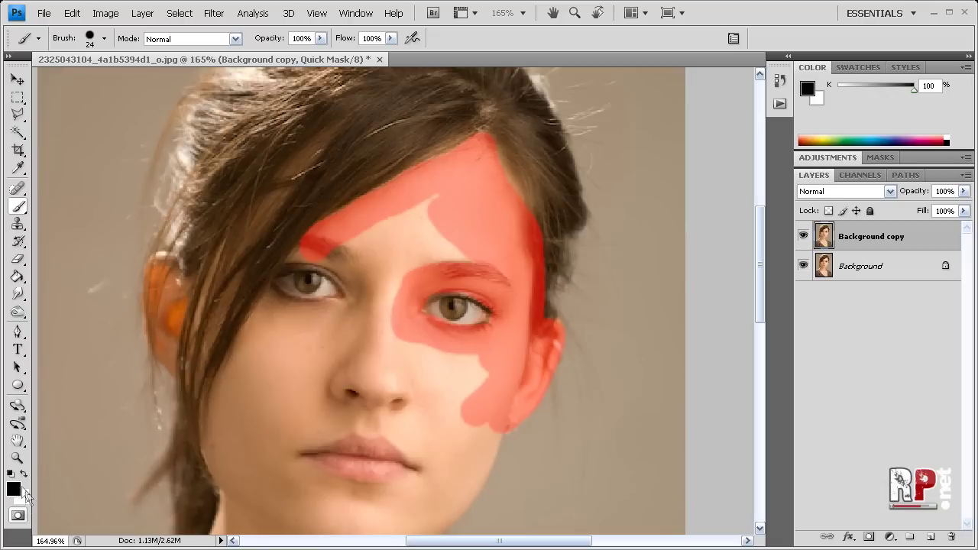
{"action": "key", "text": "x"}
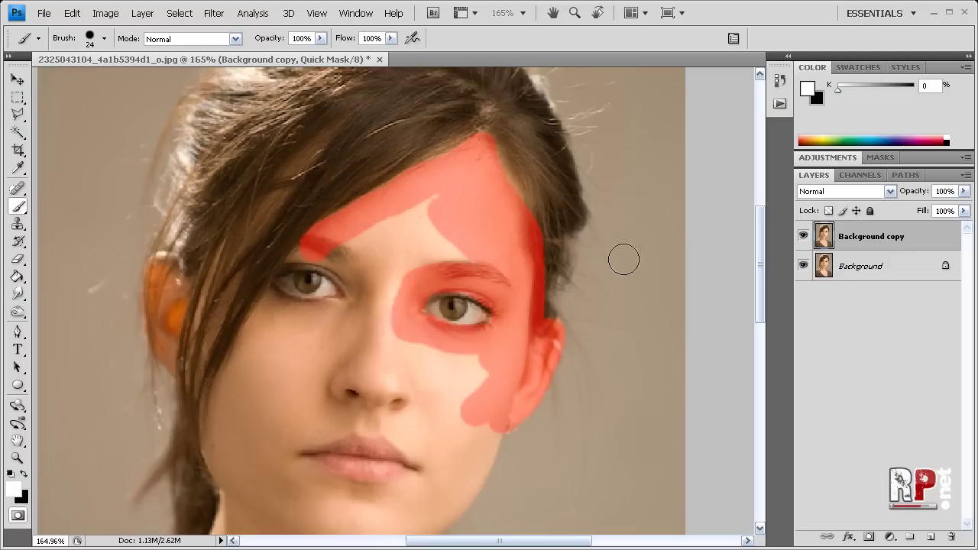
{"action": "left_click", "coordinate": [539, 197]}
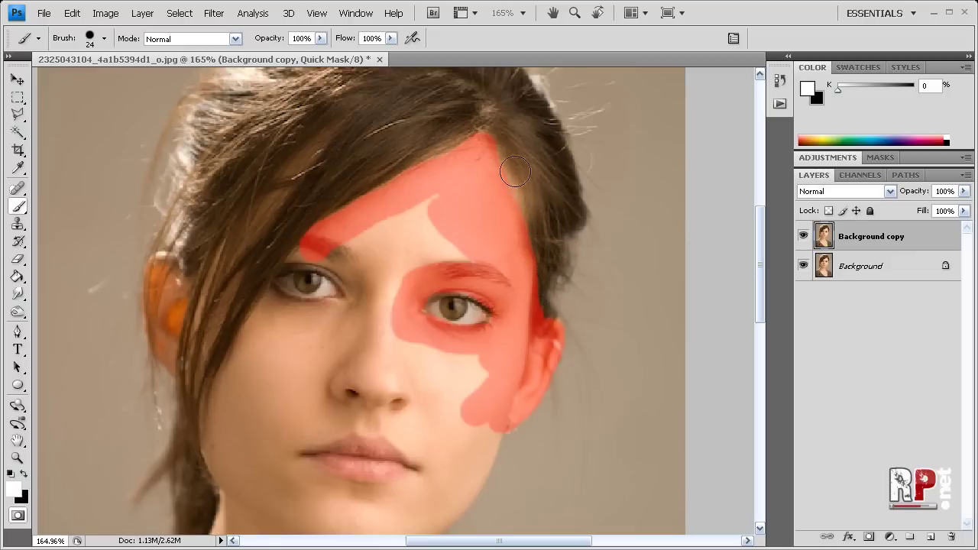
{"action": "key", "text": "x"}
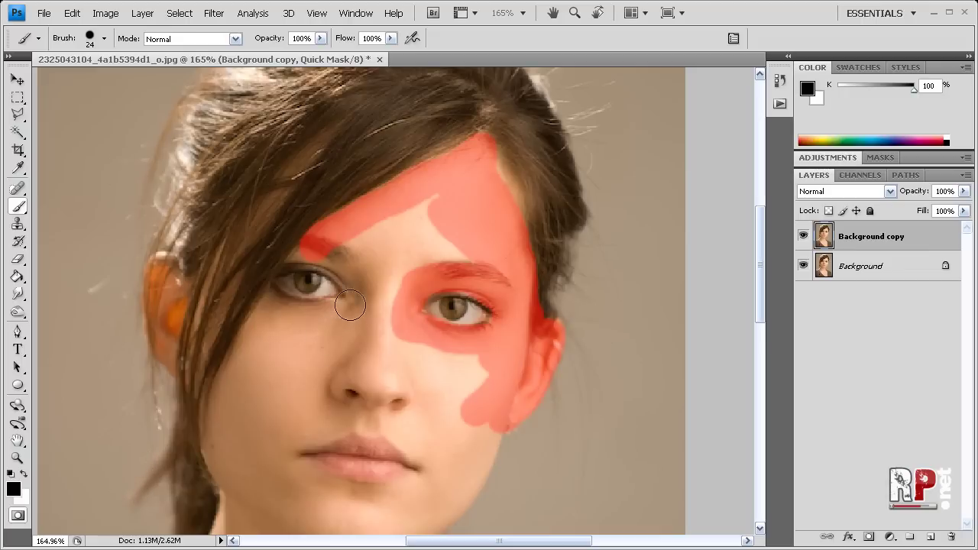
{"action": "left_click", "coordinate": [489, 167]}
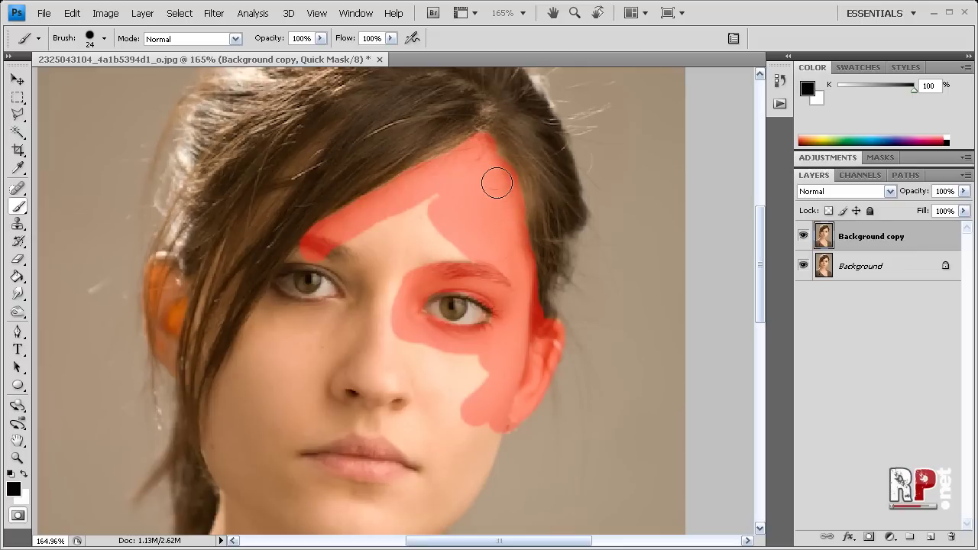
{"action": "mouse_move", "coordinate": [449, 216]}
{"action": "left_mouse_down"}
{"action": "mouse_move", "coordinate": [422, 214]}
{"action": "mouse_move", "coordinate": [397, 244]}
{"action": "mouse_move", "coordinate": [352, 240]}
{"action": "mouse_move", "coordinate": [420, 216]}
{"action": "mouse_move", "coordinate": [312, 249]}
{"action": "mouse_move", "coordinate": [386, 259]}
{"action": "mouse_move", "coordinate": [396, 293]}
{"action": "mouse_move", "coordinate": [322, 313]}
{"action": "mouse_move", "coordinate": [280, 307]}
{"action": "mouse_move", "coordinate": [250, 350]}
{"action": "left_mouse_up"}
Resize the brush and mask the left ear and the area below the eye and nose bridge.
{"action": "key", "text": "bracketleft"}
{"action": "key", "text": "bracketleft"}
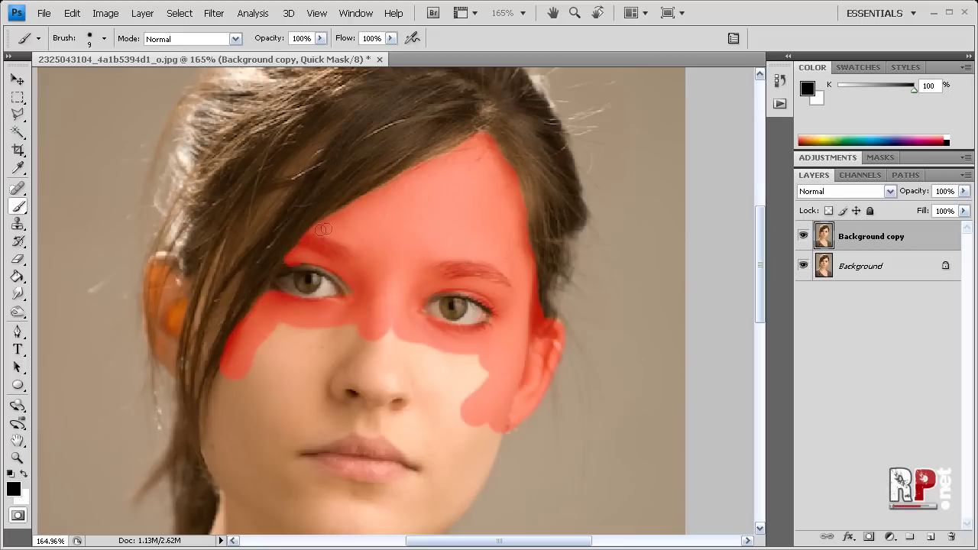
{"action": "key", "text": "bracketright"}
{"action": "mouse_move", "coordinate": [170, 257]}
{"action": "left_mouse_down"}
{"action": "mouse_move", "coordinate": [157, 306]}
{"action": "mouse_move", "coordinate": [166, 362]}
{"action": "left_mouse_up"}
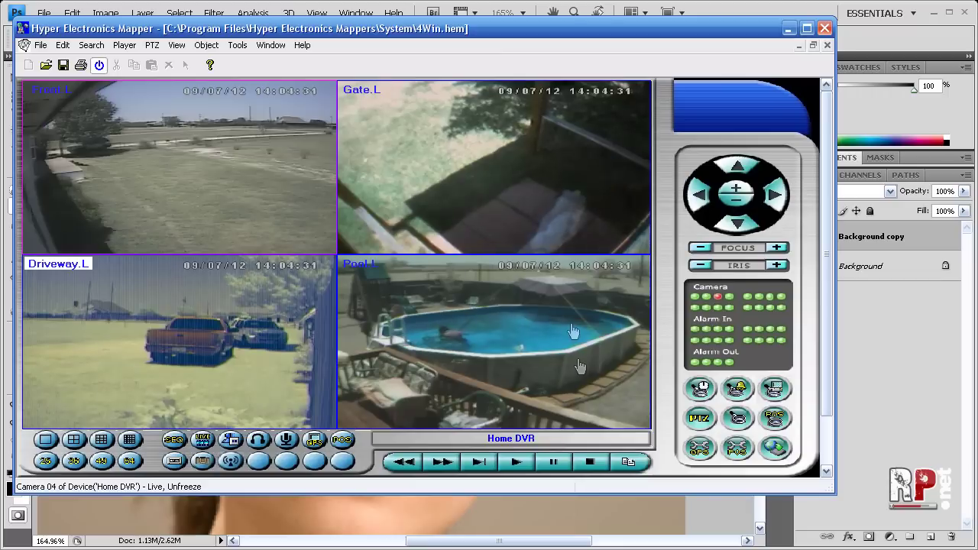
{"action": "left_click", "coordinate": [523, 133]}
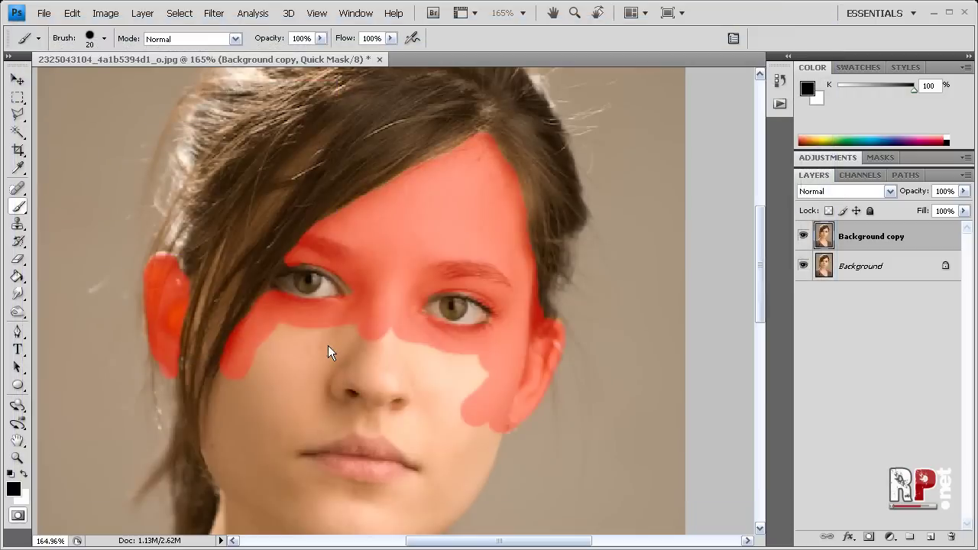
{"action": "mouse_move", "coordinate": [324, 343]}
{"action": "left_mouse_down"}
{"action": "mouse_move", "coordinate": [265, 337]}
{"action": "mouse_move", "coordinate": [289, 327]}
{"action": "mouse_move", "coordinate": [388, 331]}
{"action": "mouse_move", "coordinate": [273, 334]}
{"action": "mouse_move", "coordinate": [431, 350]}
{"action": "left_mouse_up"}
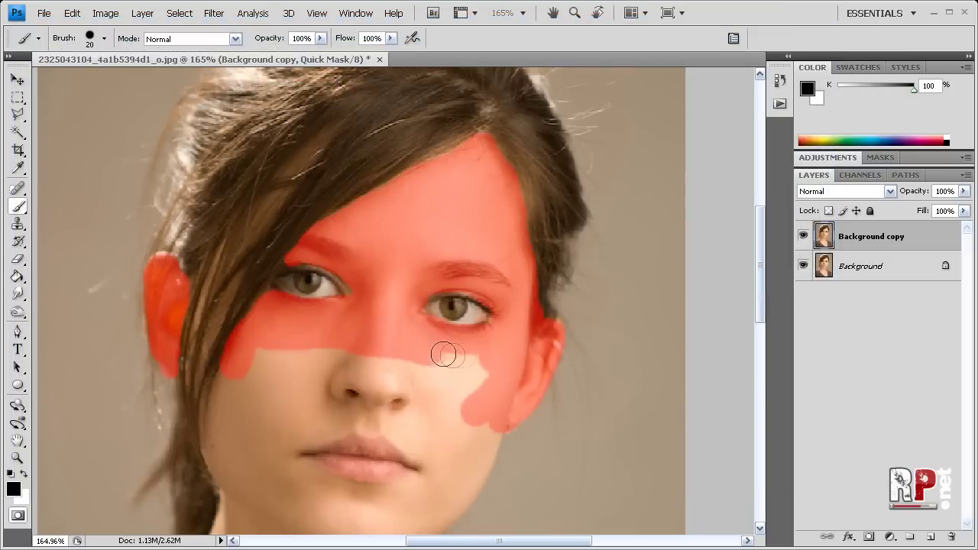
Mask the cheeks under the eyes, the cheek beside the hair and the jawline.
{"action": "left_click_drag", "start_coordinate": [443, 354], "coordinate": [480, 370]}
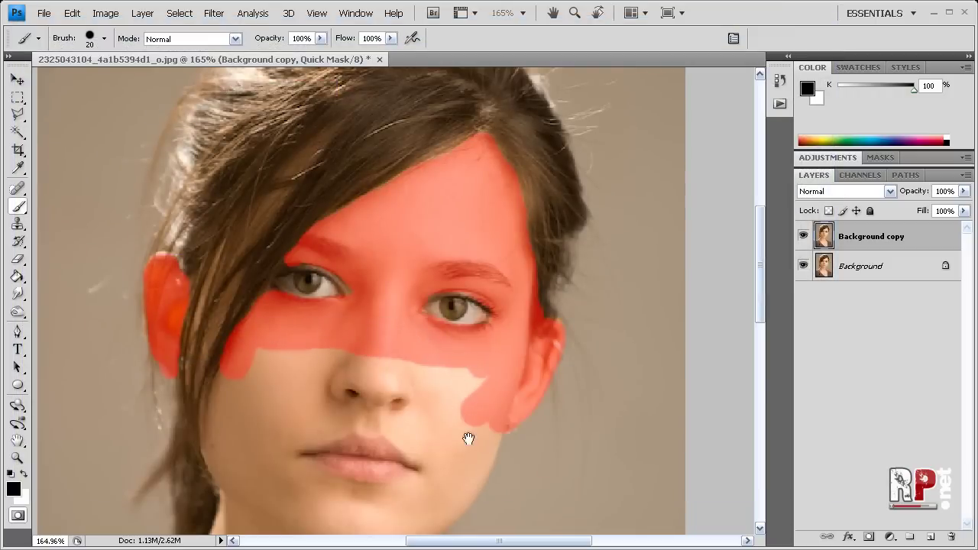
{"action": "left_click_drag", "start_coordinate": [468, 439], "coordinate": [481, 267]}
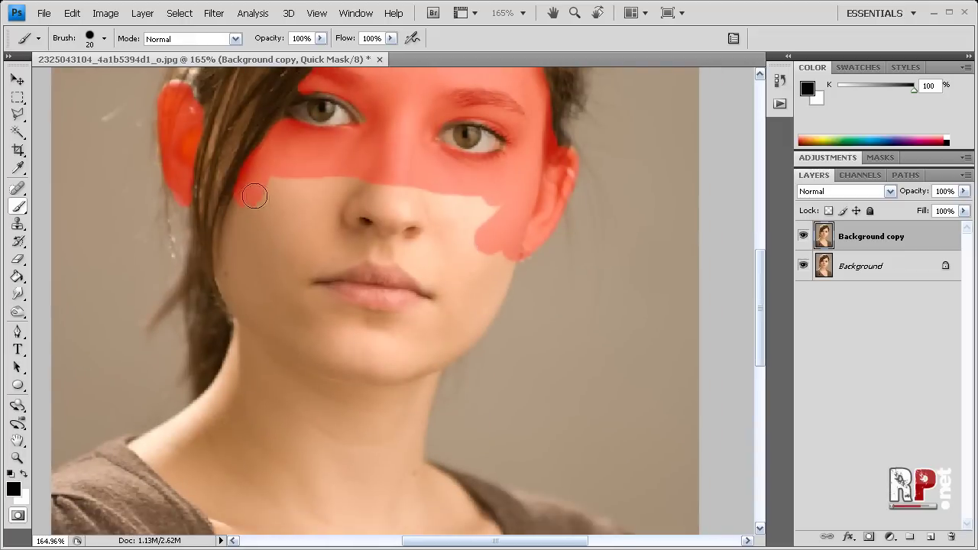
{"action": "left_click_drag", "start_coordinate": [241, 198], "coordinate": [233, 216]}
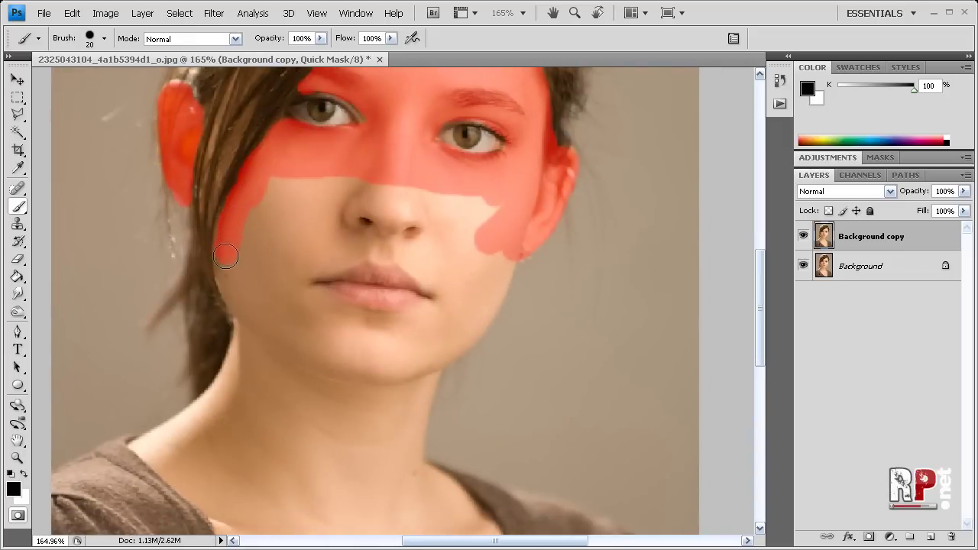
{"action": "left_click_drag", "start_coordinate": [252, 326], "coordinate": [257, 331]}
{"action": "mouse_move", "coordinate": [506, 248]}
{"action": "left_mouse_down"}
{"action": "mouse_move", "coordinate": [472, 330]}
{"action": "mouse_move", "coordinate": [428, 358]}
{"action": "mouse_move", "coordinate": [442, 349]}
{"action": "mouse_move", "coordinate": [421, 316]}
{"action": "mouse_move", "coordinate": [348, 319]}
{"action": "mouse_move", "coordinate": [307, 289]}
{"action": "mouse_move", "coordinate": [354, 250]}
{"action": "mouse_move", "coordinate": [439, 279]}
{"action": "mouse_move", "coordinate": [489, 218]}
{"action": "mouse_move", "coordinate": [420, 188]}
{"action": "mouse_move", "coordinate": [268, 226]}
{"action": "mouse_move", "coordinate": [420, 243]}
{"action": "mouse_move", "coordinate": [294, 249]}
{"action": "mouse_move", "coordinate": [256, 314]}
{"action": "mouse_move", "coordinate": [288, 369]}
{"action": "mouse_move", "coordinate": [290, 353]}
{"action": "left_mouse_up"}
Mask the skin along the V-neckline and down the right side of the neck.
{"action": "scroll", "coordinate": [344, 444], "scroll_direction": "down", "scroll_amount": 5}
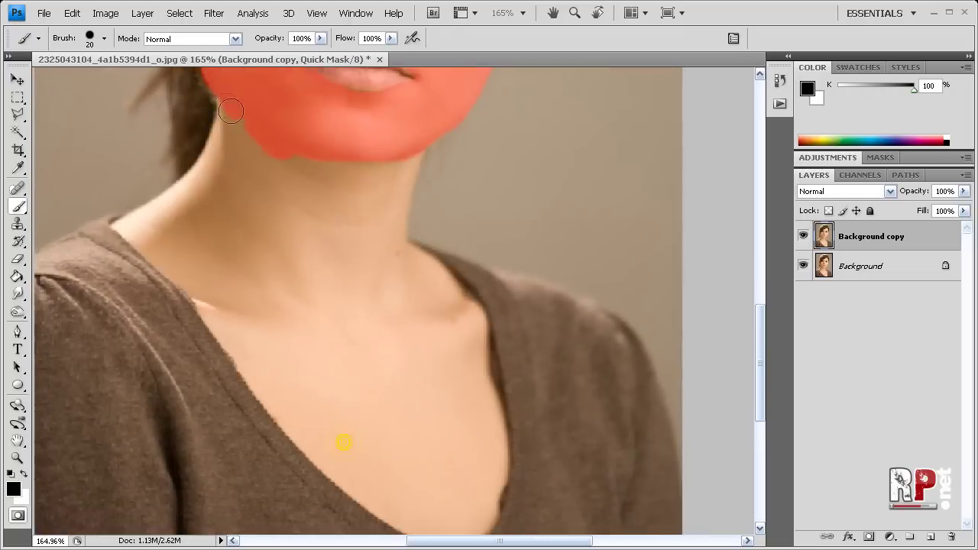
{"action": "mouse_move", "coordinate": [230, 88]}
{"action": "left_mouse_down"}
{"action": "mouse_move", "coordinate": [218, 153]}
{"action": "mouse_move", "coordinate": [122, 224]}
{"action": "mouse_move", "coordinate": [273, 401]}
{"action": "left_mouse_up"}
{"action": "scroll", "coordinate": [290, 382], "scroll_direction": "down", "scroll_amount": 2}
{"action": "scroll", "coordinate": [290, 382], "scroll_direction": "right", "scroll_amount": 1}
{"action": "mouse_move", "coordinate": [236, 321]}
{"action": "left_mouse_down"}
{"action": "mouse_move", "coordinate": [351, 421]}
{"action": "mouse_move", "coordinate": [435, 415]}
{"action": "mouse_move", "coordinate": [441, 347]}
{"action": "left_mouse_up"}
{"action": "mouse_move", "coordinate": [350, 147]}
{"action": "left_mouse_down"}
{"action": "mouse_move", "coordinate": [414, 205]}
{"action": "mouse_move", "coordinate": [448, 367]}
{"action": "left_mouse_up"}
{"action": "scroll", "coordinate": [367, 230], "scroll_direction": "up", "scroll_amount": 3}
{"action": "mouse_move", "coordinate": [373, 172]}
{"action": "left_mouse_down"}
{"action": "mouse_move", "coordinate": [359, 201]}
{"action": "mouse_move", "coordinate": [369, 204]}
{"action": "mouse_move", "coordinate": [353, 271]}
{"action": "left_mouse_up"}
Enlarge the brush, fill the gap under the chin, and turn the mask into a selection.
{"action": "key", "text": "bracketright"}
{"action": "key", "text": "bracketright"}
{"action": "mouse_move", "coordinate": [219, 172]}
{"action": "left_mouse_down"}
{"action": "mouse_move", "coordinate": [225, 159]}
{"action": "mouse_move", "coordinate": [214, 152]}
{"action": "mouse_move", "coordinate": [186, 219]}
{"action": "mouse_move", "coordinate": [125, 253]}
{"action": "mouse_move", "coordinate": [198, 314]}
{"action": "mouse_move", "coordinate": [181, 268]}
{"action": "mouse_move", "coordinate": [284, 178]}
{"action": "mouse_move", "coordinate": [224, 271]}
{"action": "mouse_move", "coordinate": [232, 371]}
{"action": "mouse_move", "coordinate": [338, 181]}
{"action": "mouse_move", "coordinate": [378, 441]}
{"action": "mouse_move", "coordinate": [273, 349]}
{"action": "mouse_move", "coordinate": [283, 230]}
{"action": "mouse_move", "coordinate": [360, 411]}
{"action": "mouse_move", "coordinate": [219, 300]}
{"action": "mouse_move", "coordinate": [306, 382]}
{"action": "left_mouse_up"}
{"action": "key", "text": "bracketright"}
{"action": "key", "text": "bracketright"}
{"action": "key", "text": "bracketright"}
{"action": "key", "text": "bracketright"}
{"action": "scroll", "coordinate": [306, 382], "scroll_direction": "down", "scroll_amount": 5}
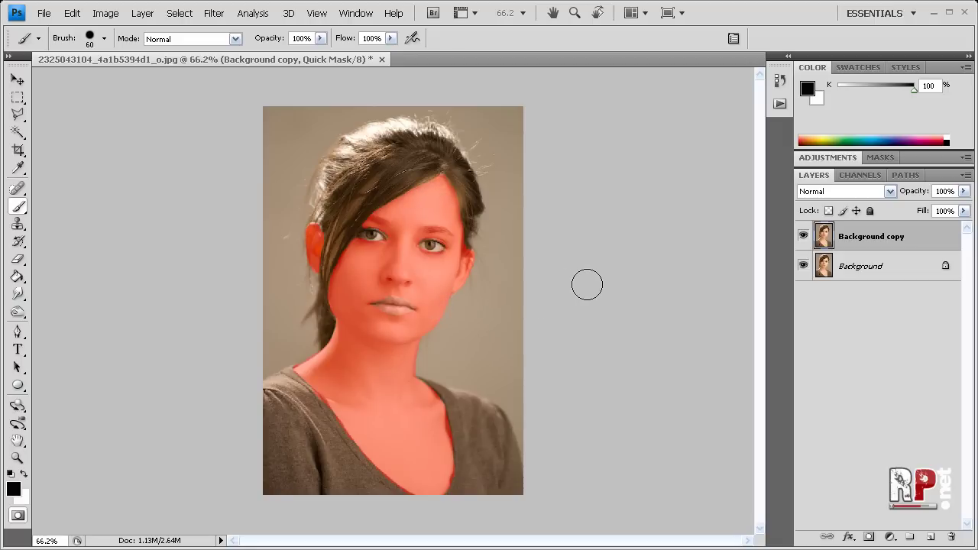
{"action": "key", "text": "q"}
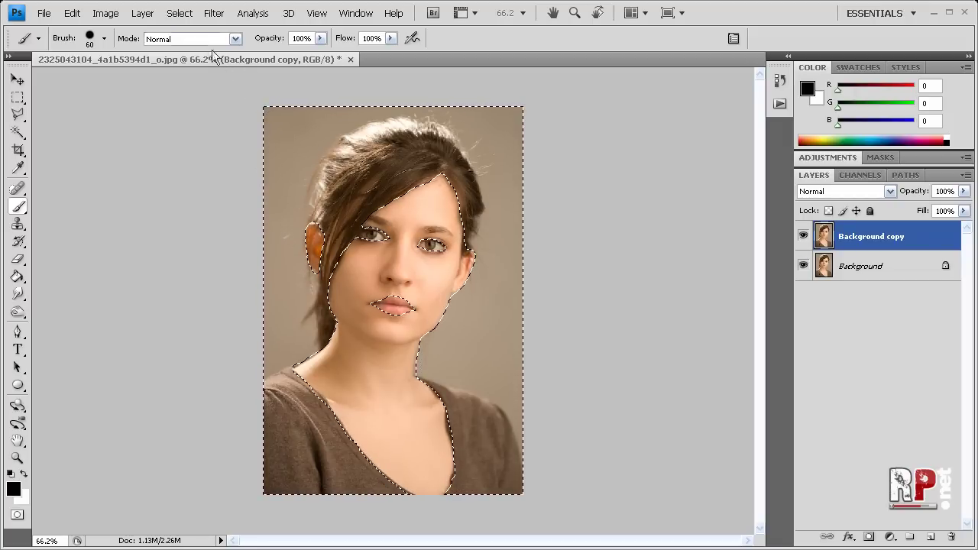
Invert the selection so only the skin is selected and switch to the Move tool.
{"action": "left_click", "coordinate": [181, 20]}
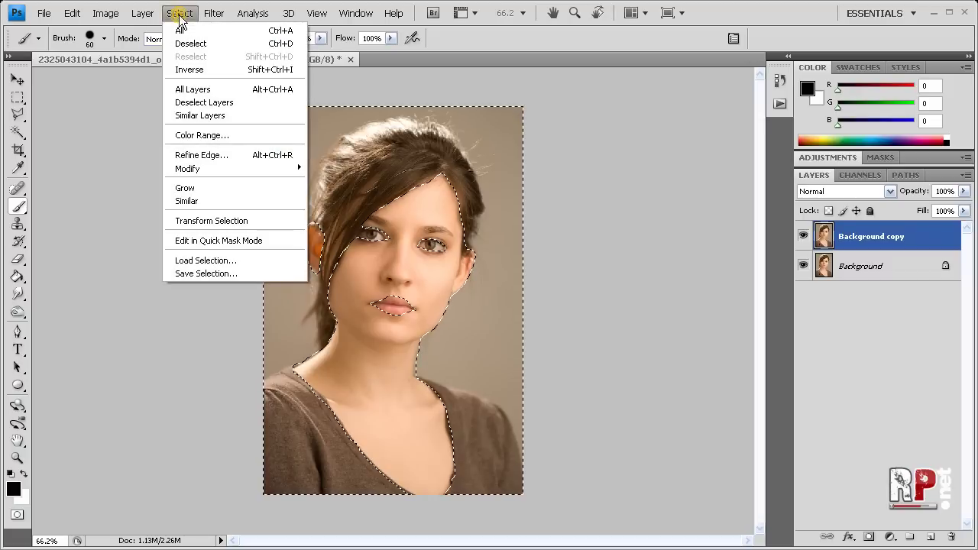
{"action": "left_click", "coordinate": [192, 67]}
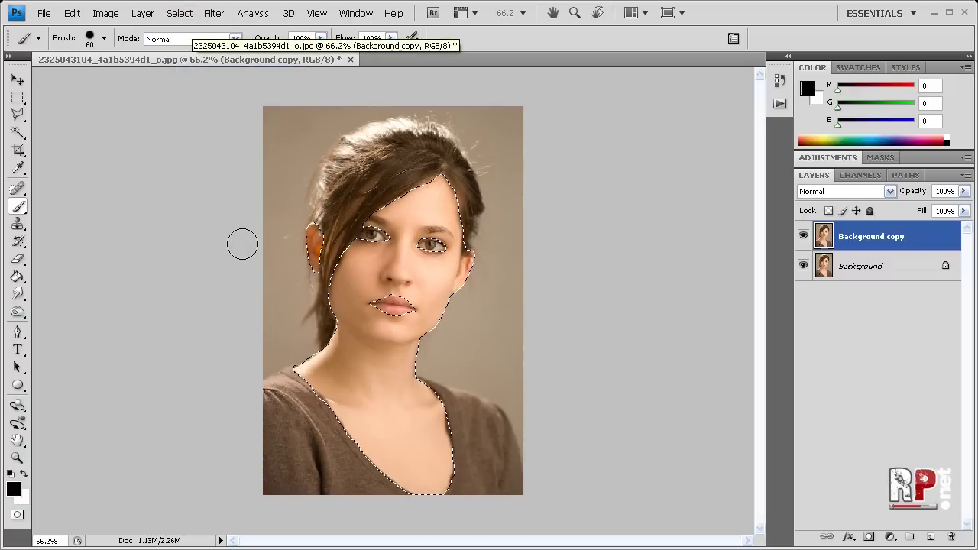
{"action": "left_click", "coordinate": [13, 74]}
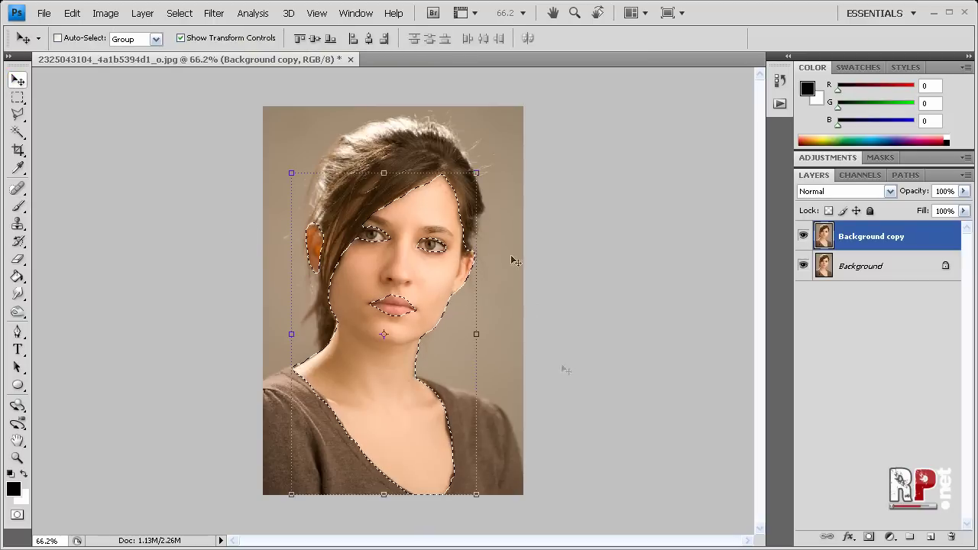
{"action": "left_click", "coordinate": [102, 13]}
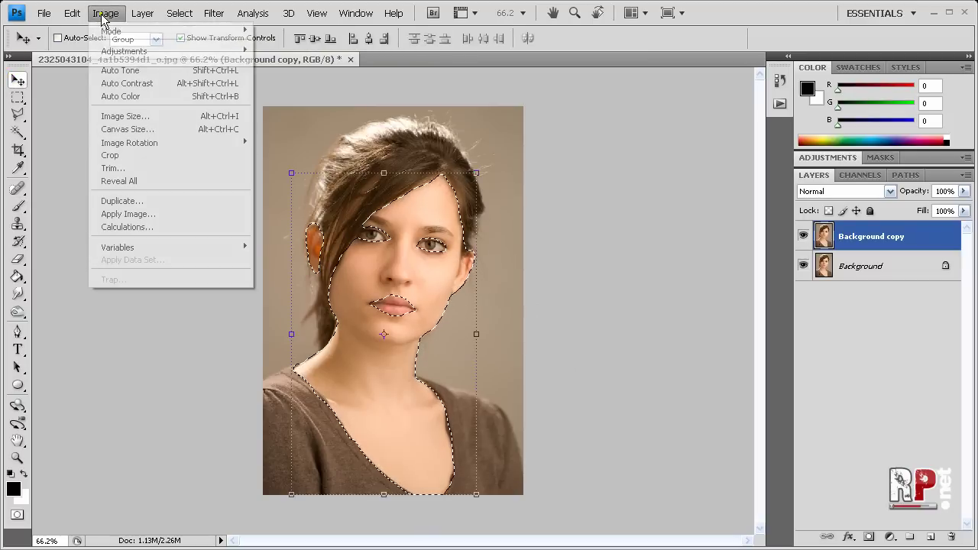
Apply Curves lowering the RGB midpoint to input 129, output 104 to darken the skin.
{"action": "mouse_move", "coordinate": [213, 55]}
{"action": "left_click", "coordinate": [280, 77]}
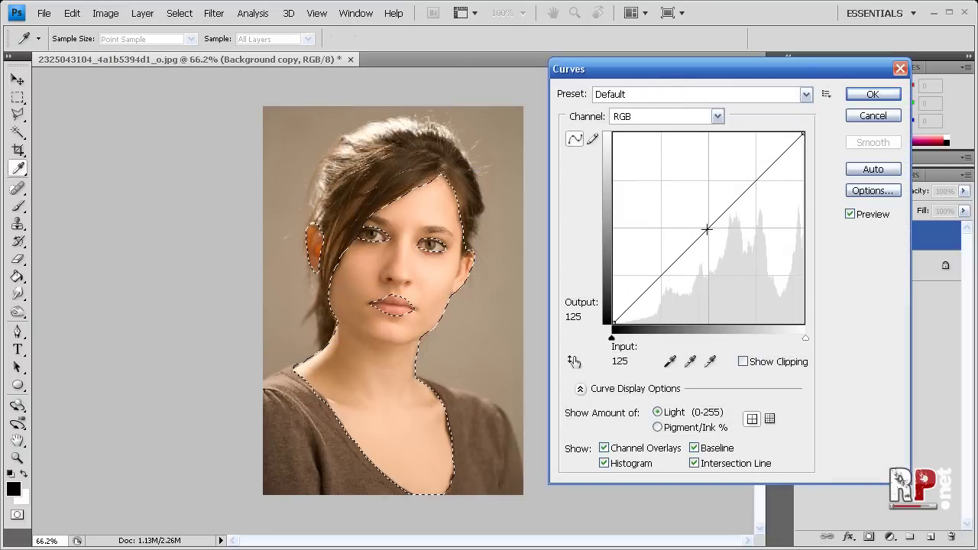
{"action": "mouse_move", "coordinate": [708, 228]}
{"action": "left_mouse_down"}
{"action": "mouse_move", "coordinate": [711, 245]}
{"action": "mouse_move", "coordinate": [724, 233]}
{"action": "mouse_move", "coordinate": [767, 247]}
{"action": "mouse_move", "coordinate": [735, 230]}
{"action": "mouse_move", "coordinate": [709, 246]}
{"action": "left_mouse_up"}
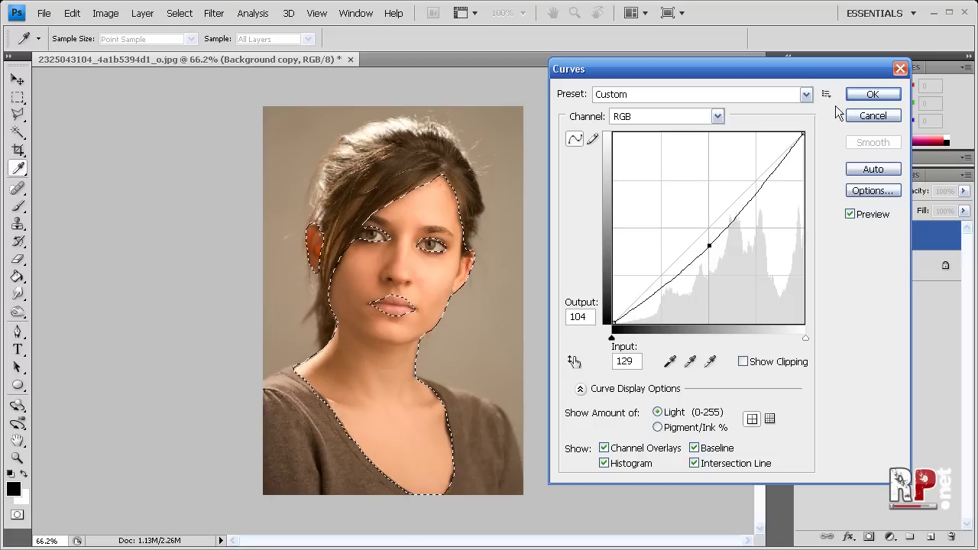
{"action": "left_click", "coordinate": [869, 96]}
{"action": "key", "text": "v"}
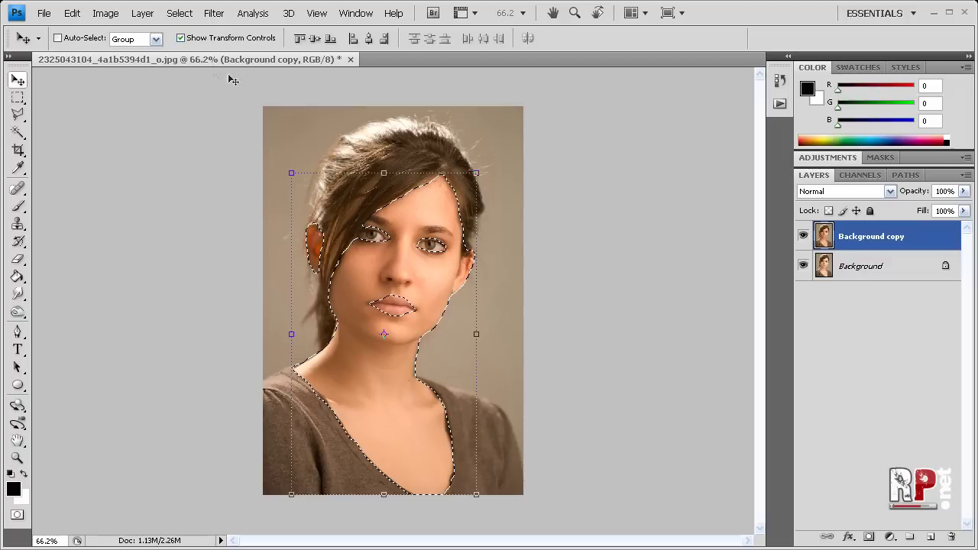
Deselect, toggle Background copy off and on to compare, and make it the active layer.
{"action": "left_click", "coordinate": [180, 13]}
{"action": "left_click", "coordinate": [192, 43]}
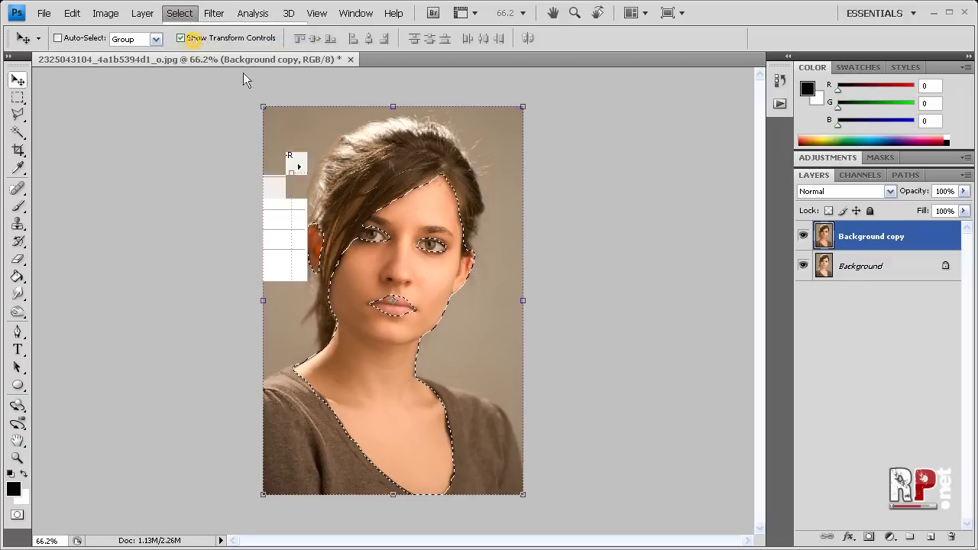
{"action": "left_click", "coordinate": [858, 308]}
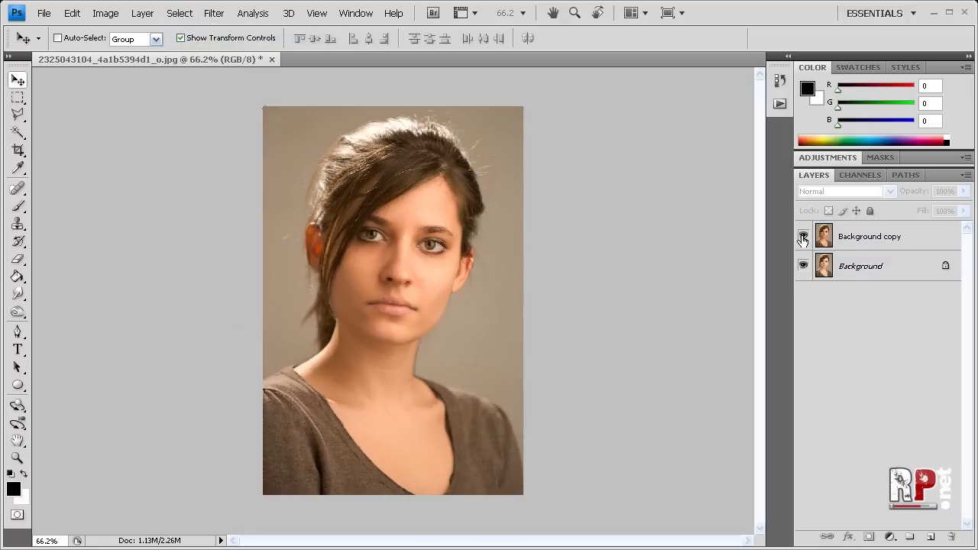
{"action": "left_click", "coordinate": [802, 239]}
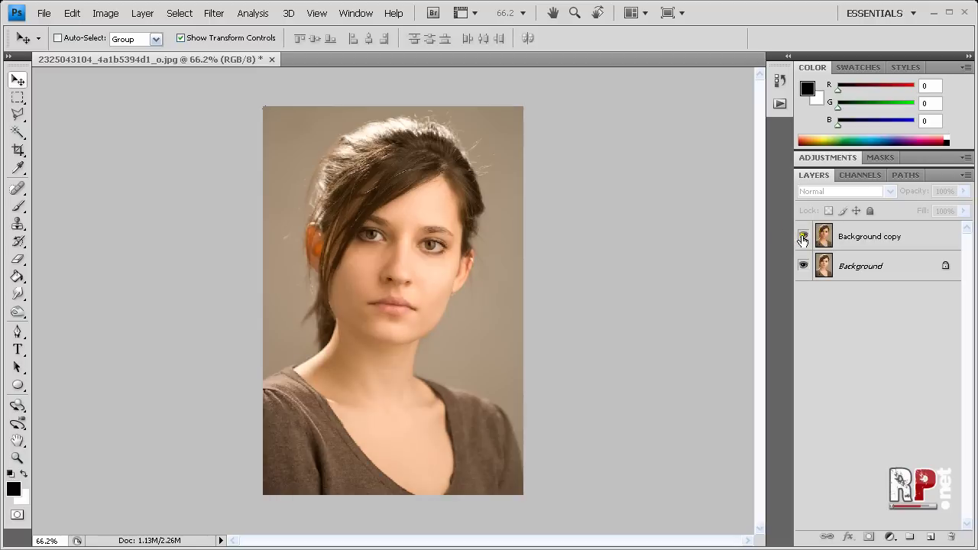
{"action": "left_click", "coordinate": [803, 239]}
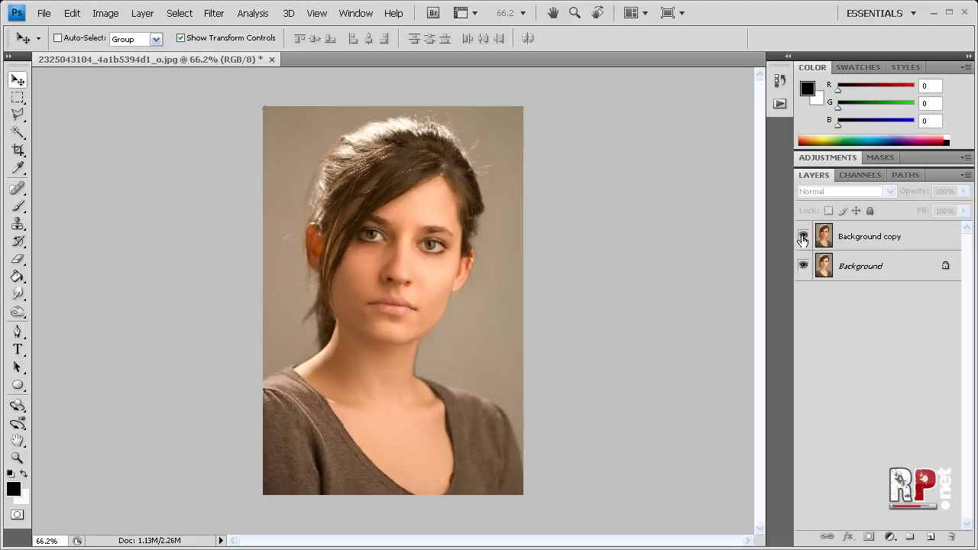
{"action": "left_click", "coordinate": [914, 242]}
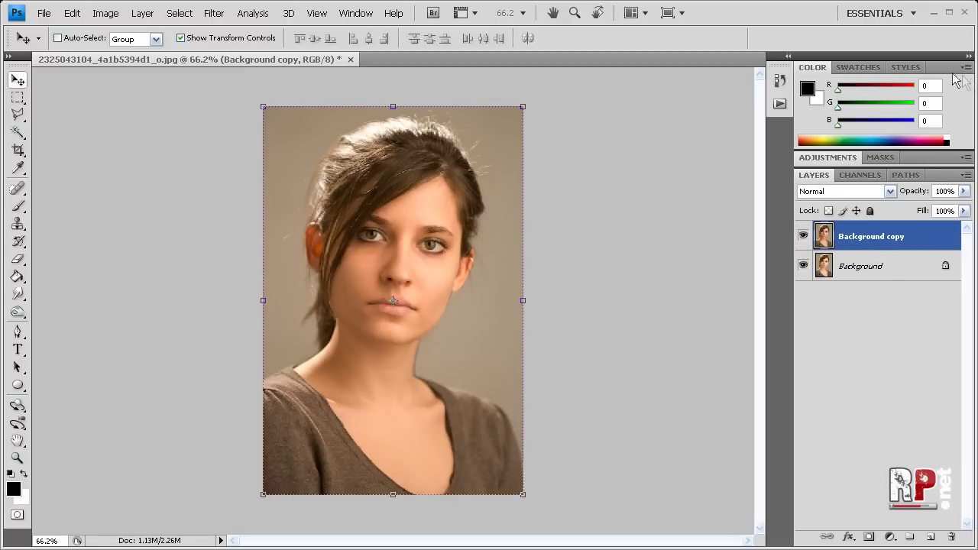
Set Background copy's blend mode to Luminosity and toggle its visibility to compare with the original.
{"action": "double_click", "coordinate": [945, 69]}
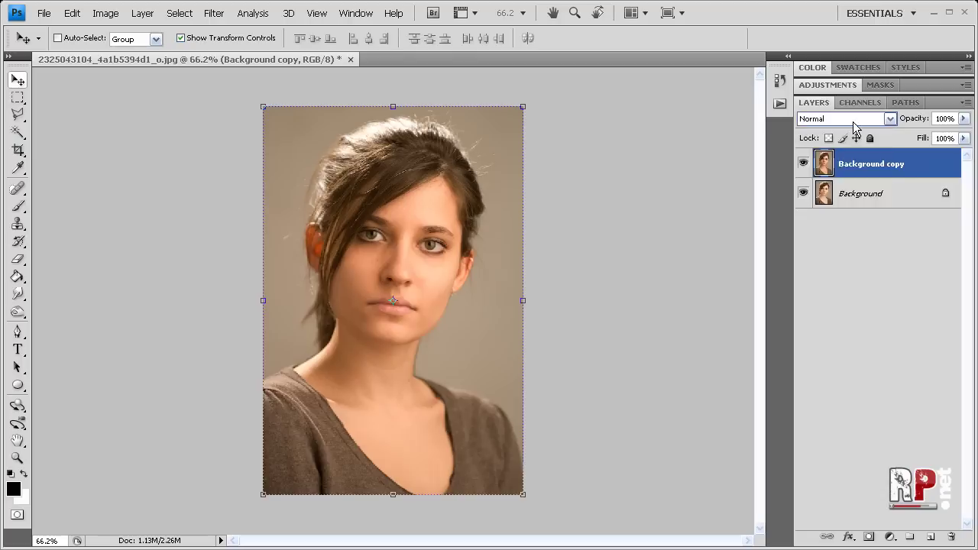
{"action": "left_click", "coordinate": [850, 119]}
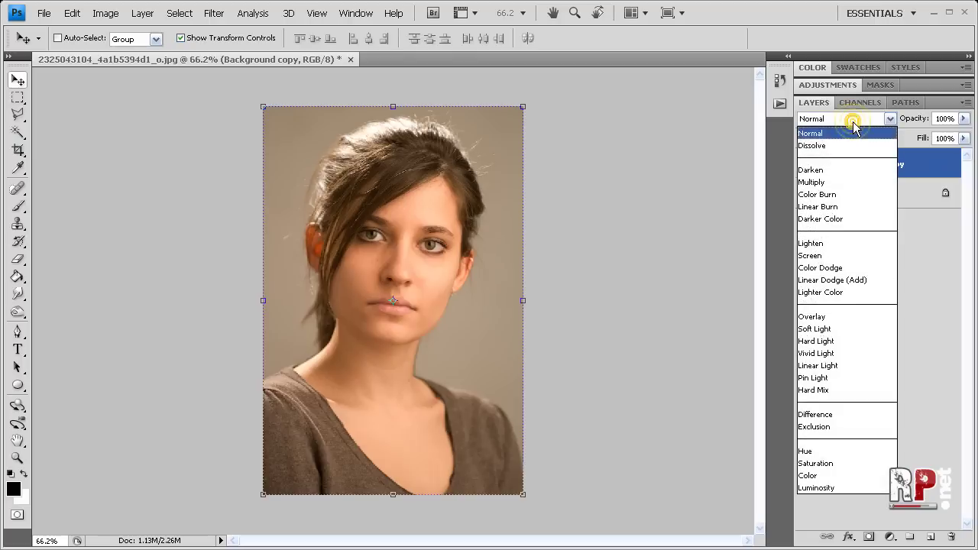
{"action": "left_click", "coordinate": [826, 487]}
{"action": "left_click", "coordinate": [804, 163]}
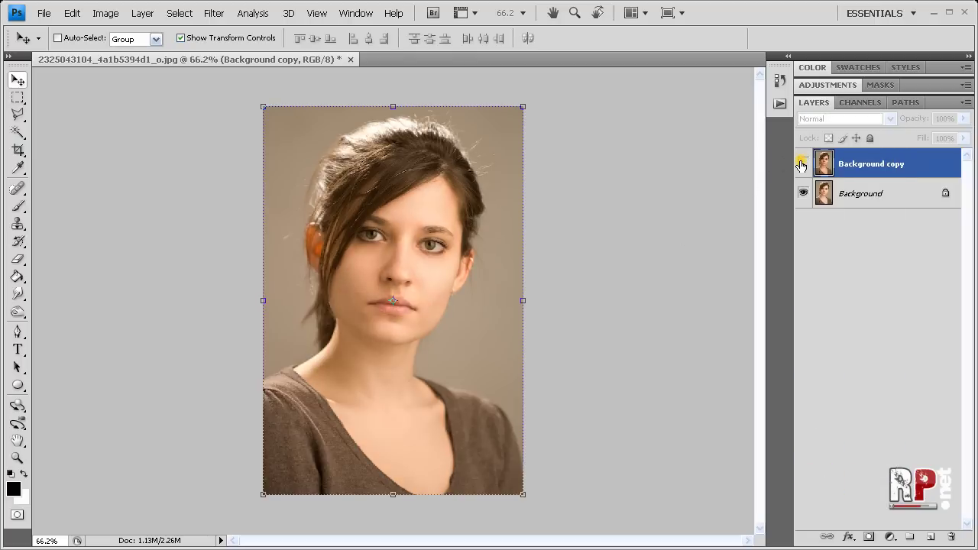
{"action": "left_click", "coordinate": [805, 164]}
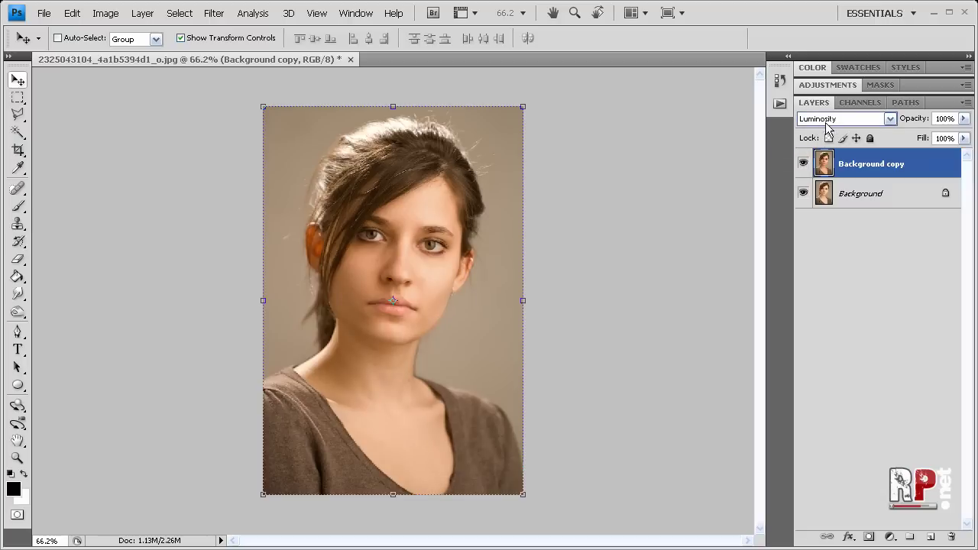
{"action": "double_click", "coordinate": [948, 67]}
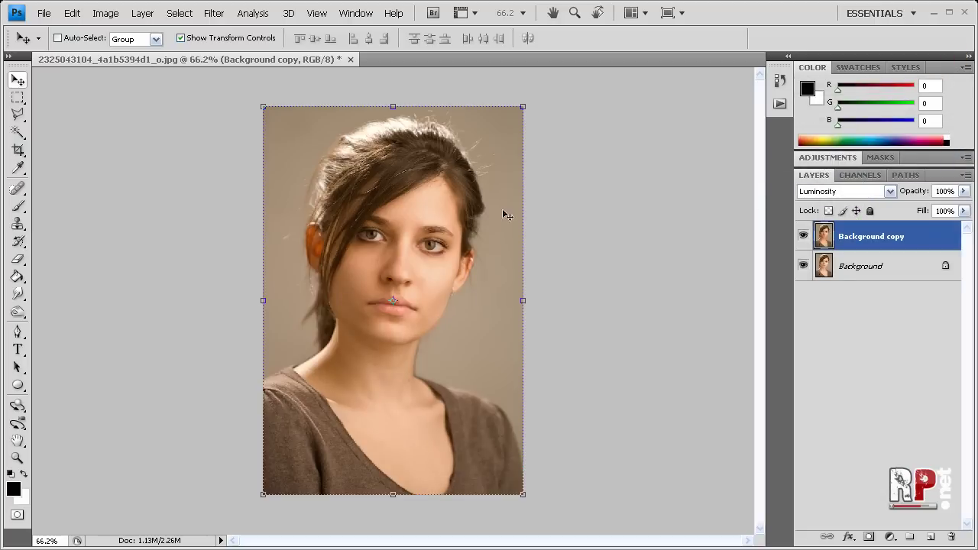